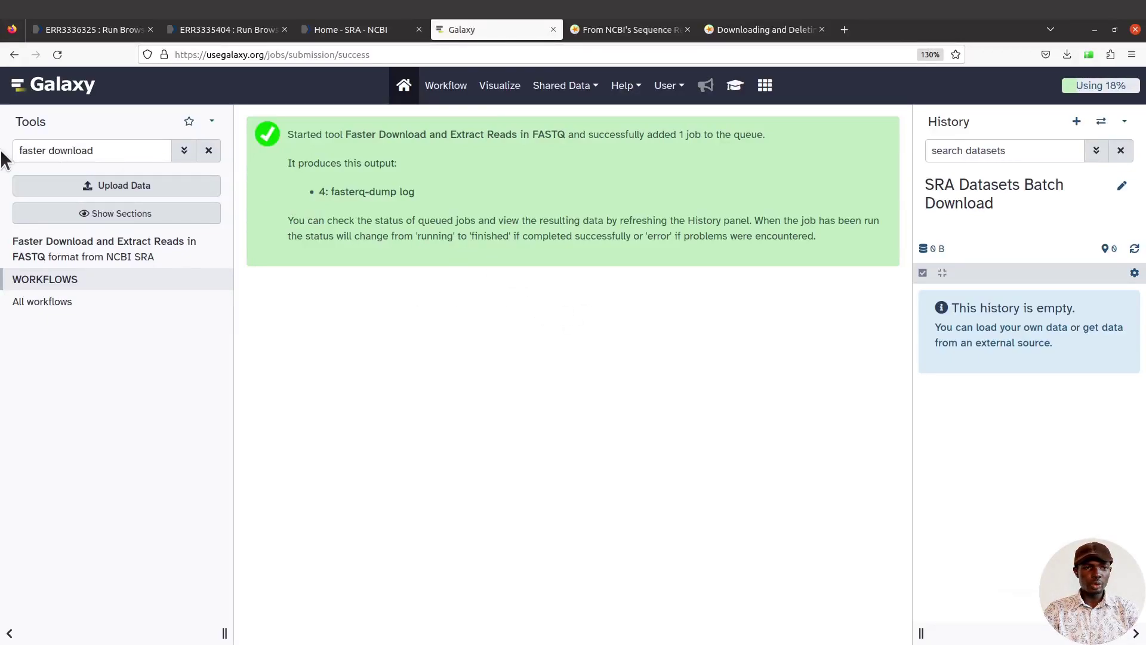
Switch to Text Editor and review the three SRR accessions listed one per line in accession.list.txt.
{"action": "mouse_move", "coordinate": [2, 158]}
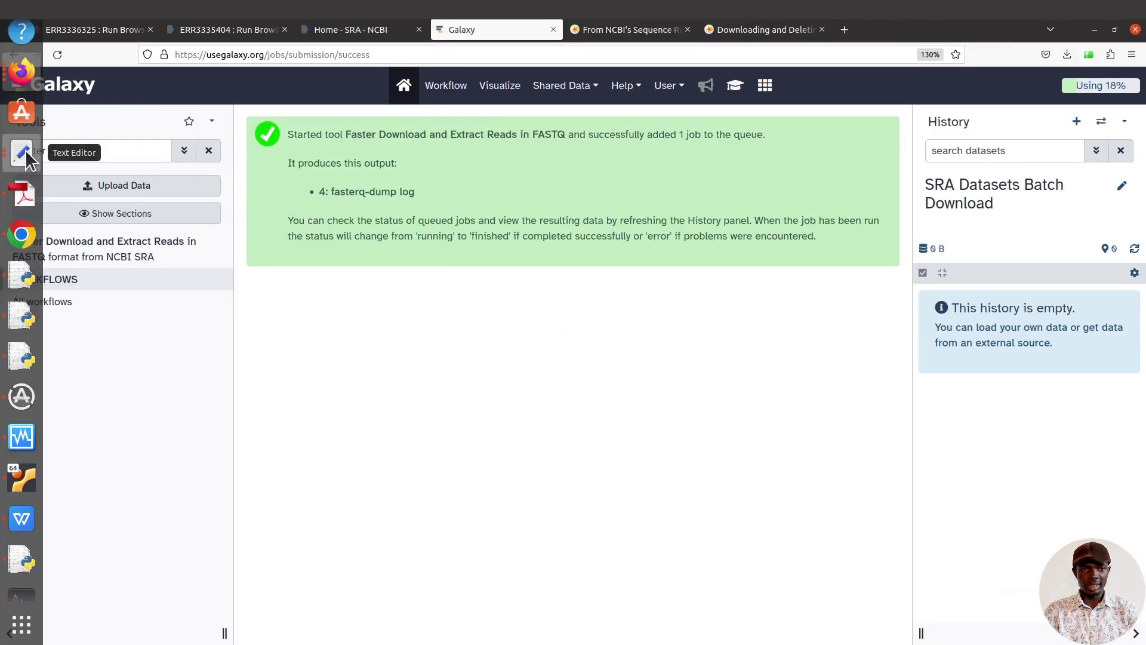
{"action": "left_click", "coordinate": [20, 153]}
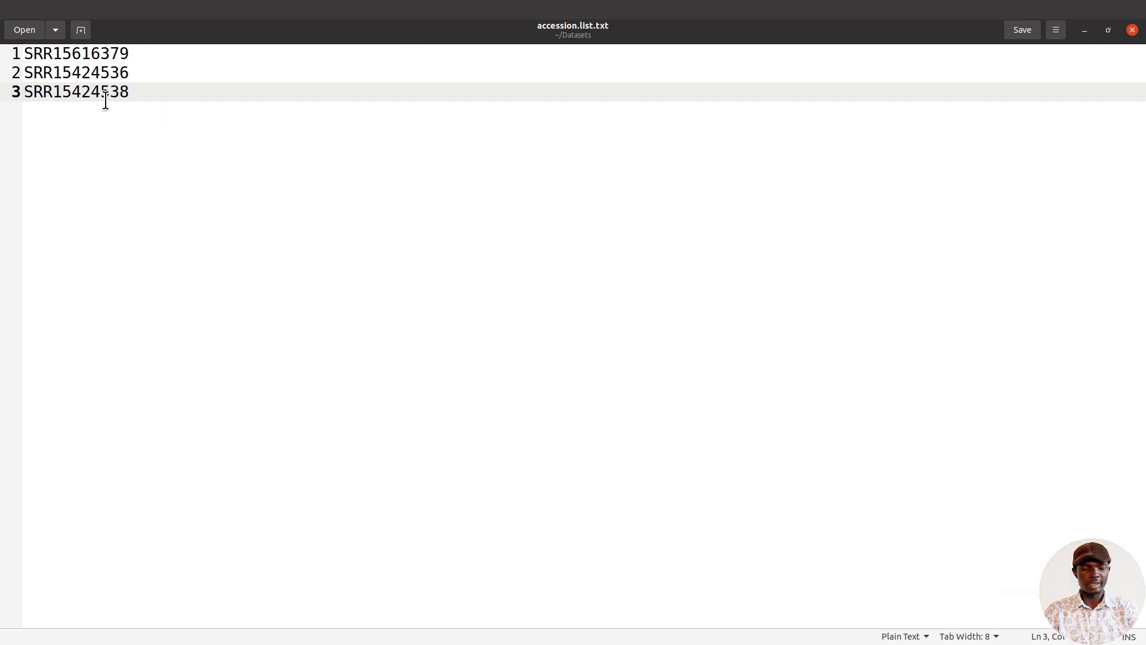
{"action": "left_click_drag", "start_coordinate": [129, 94], "coordinate": [29, 62]}
{"action": "key", "text": "Right"}
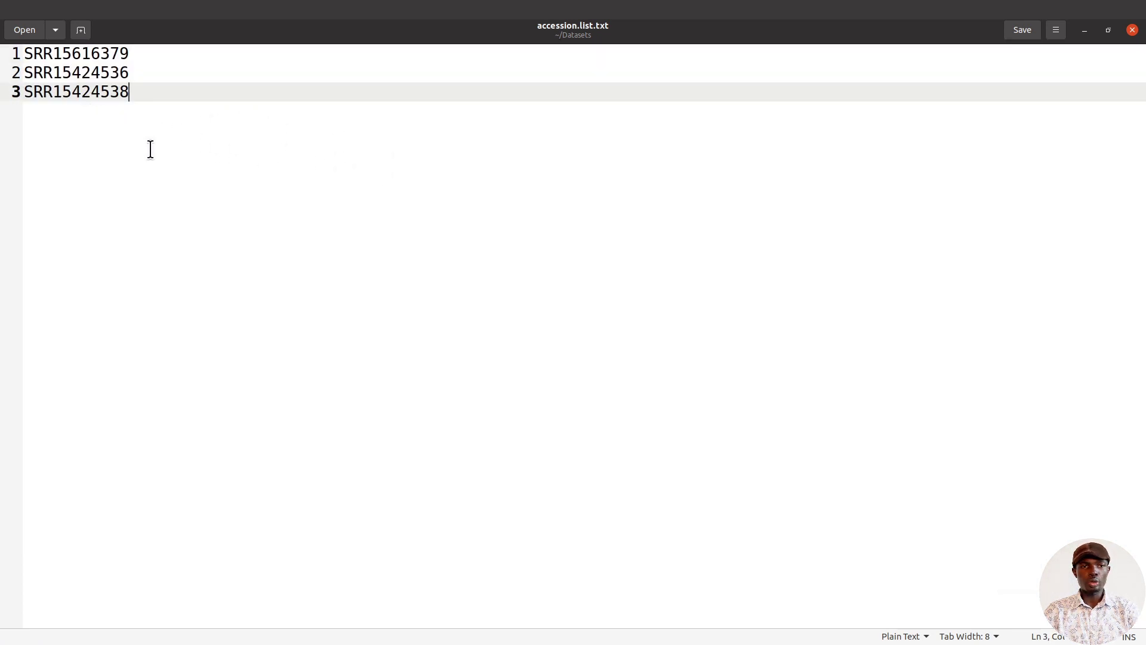
{"action": "left_click_drag", "start_coordinate": [153, 108], "coordinate": [23, 52]}
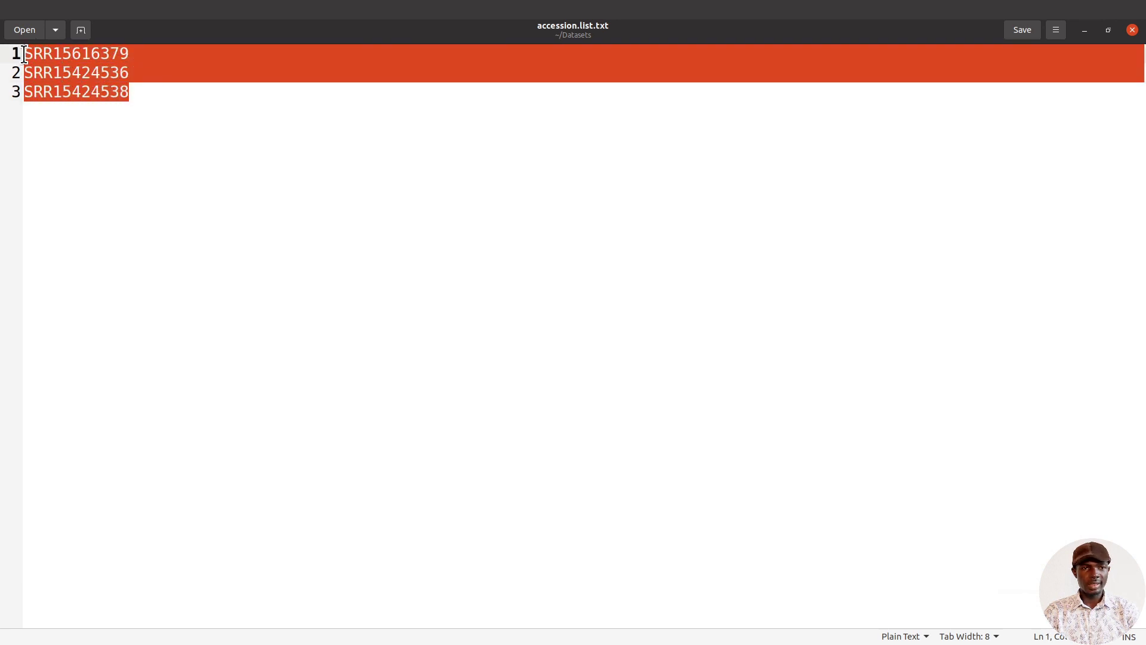
{"action": "left_click", "coordinate": [147, 104]}
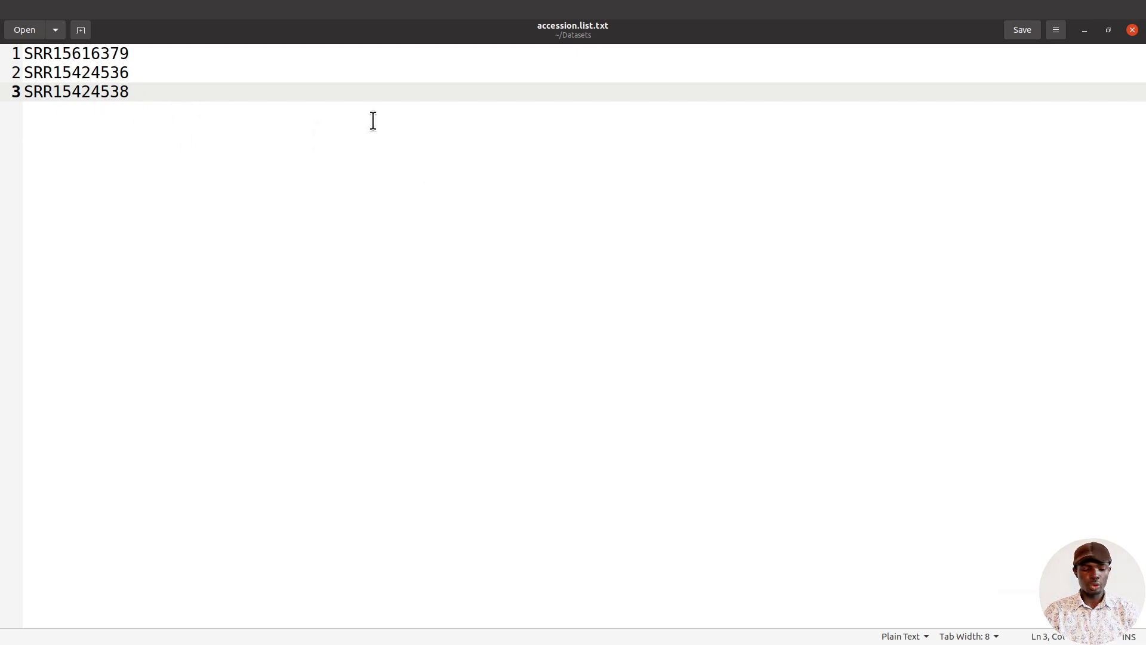
Close accession.list.txt from the Datasets folder without saving its changes and return to Galaxy in Firefox.
{"action": "key", "text": "alt+Tab"}
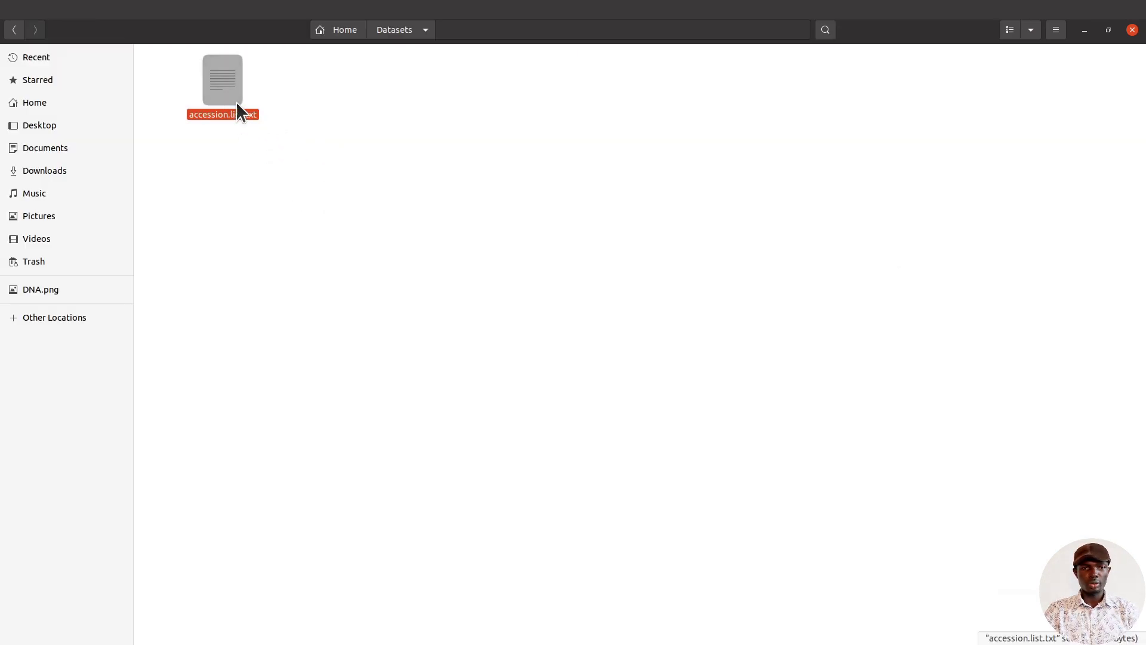
{"action": "double_click", "coordinate": [224, 90]}
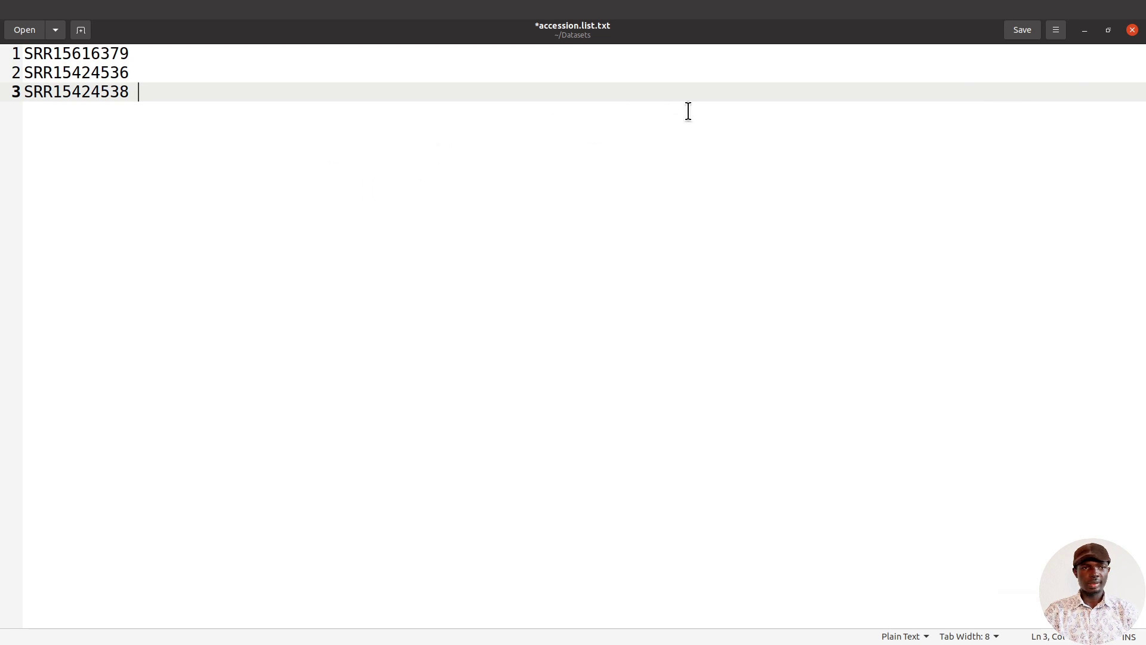
{"action": "left_click", "coordinate": [1132, 30]}
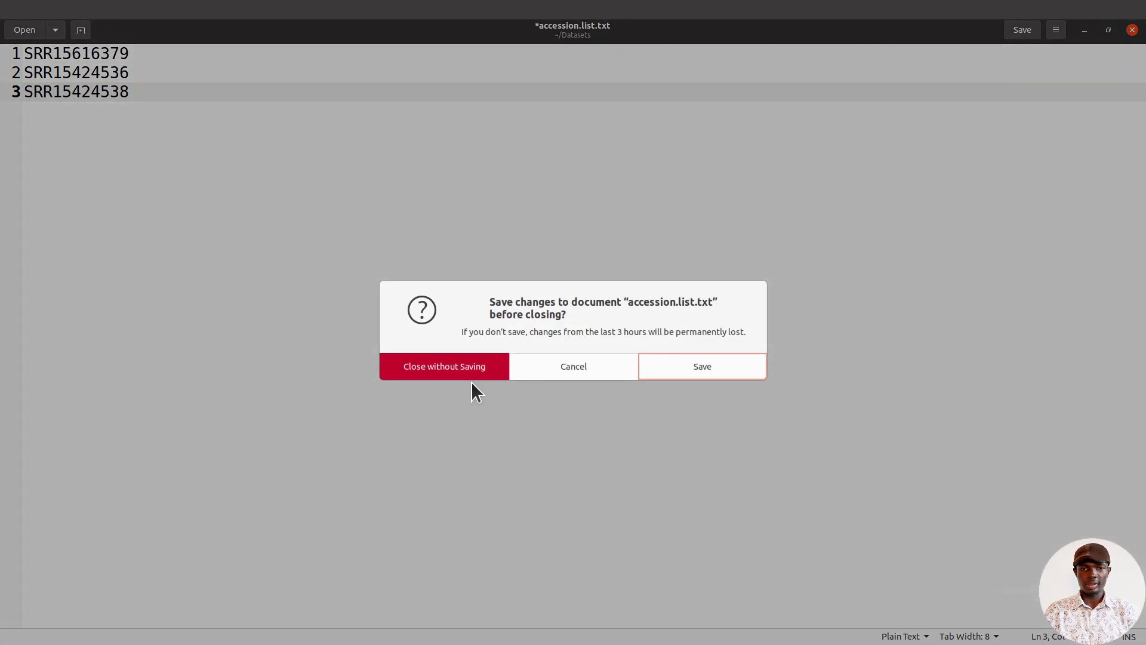
{"action": "left_click", "coordinate": [484, 364]}
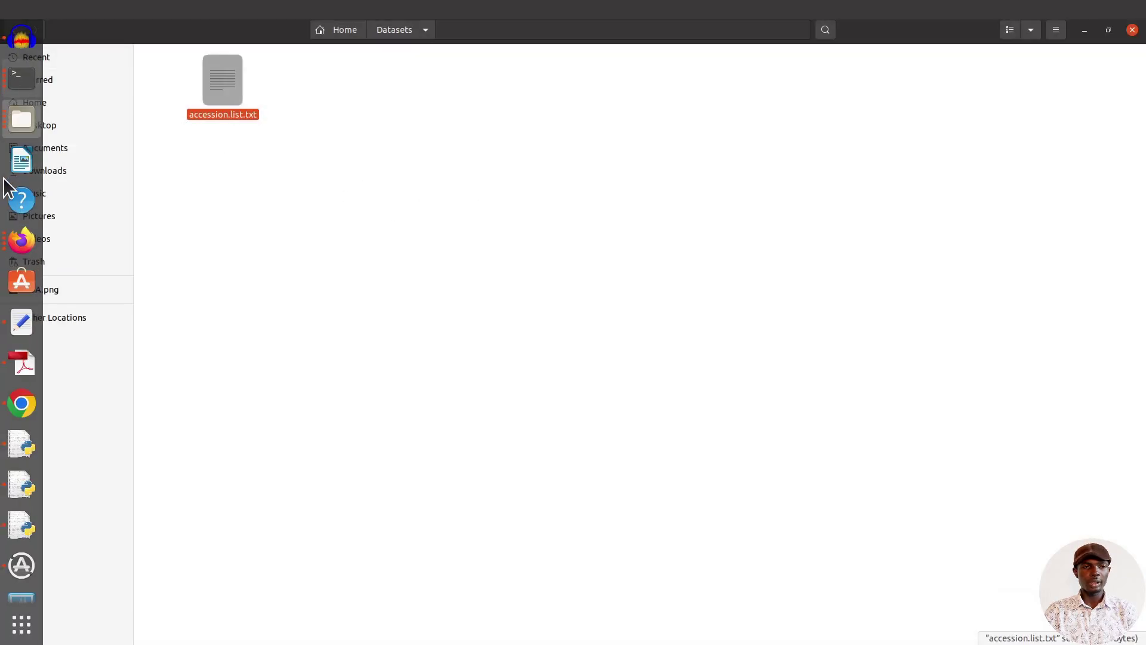
{"action": "left_click", "coordinate": [20, 238]}
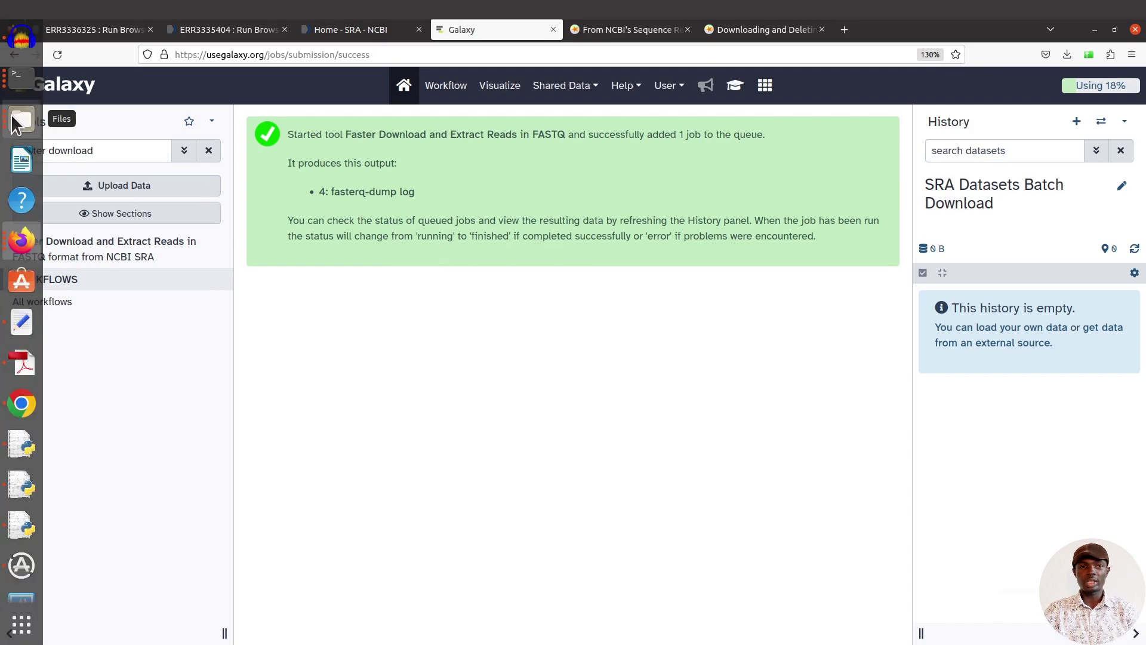
Reopen accession.list.txt from the Datasets folder to check its accessions, close it and return to Galaxy in Firefox.
{"action": "left_click", "coordinate": [12, 120]}
{"action": "double_click", "coordinate": [216, 86]}
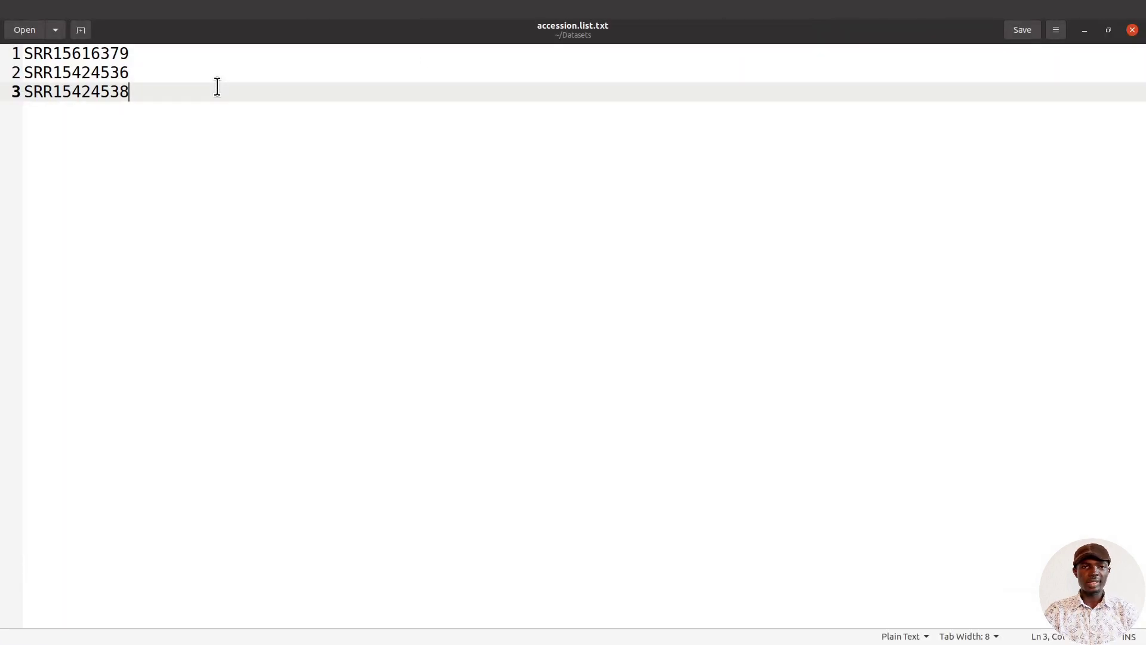
{"action": "left_click_drag", "start_coordinate": [181, 149], "coordinate": [34, 73]}
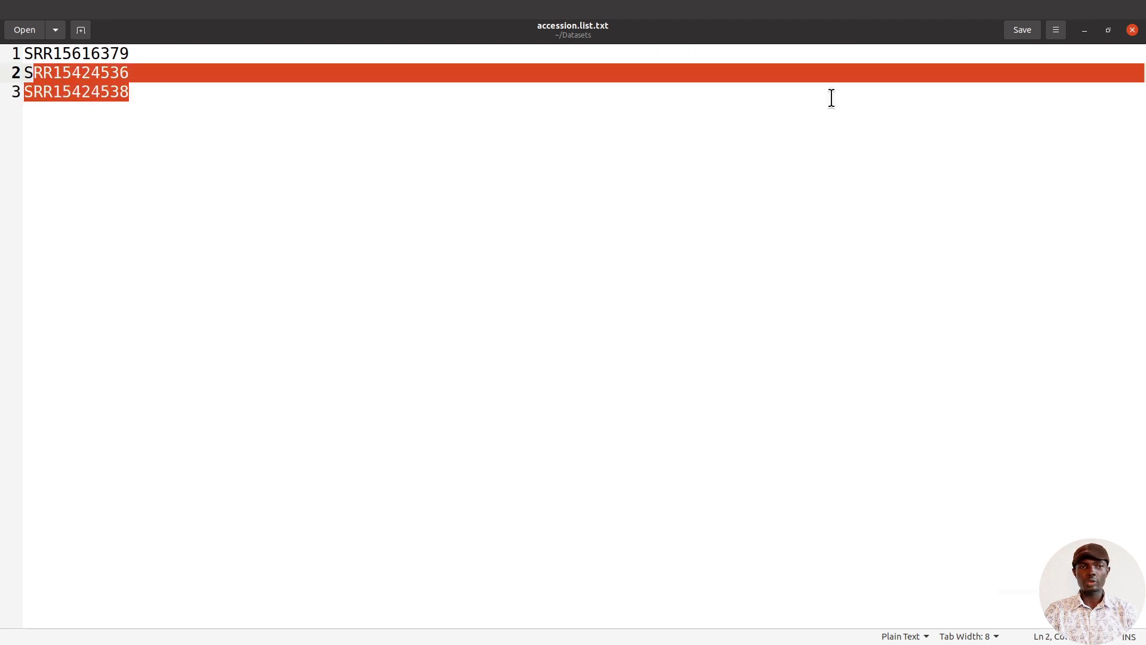
{"action": "left_click", "coordinate": [1131, 29]}
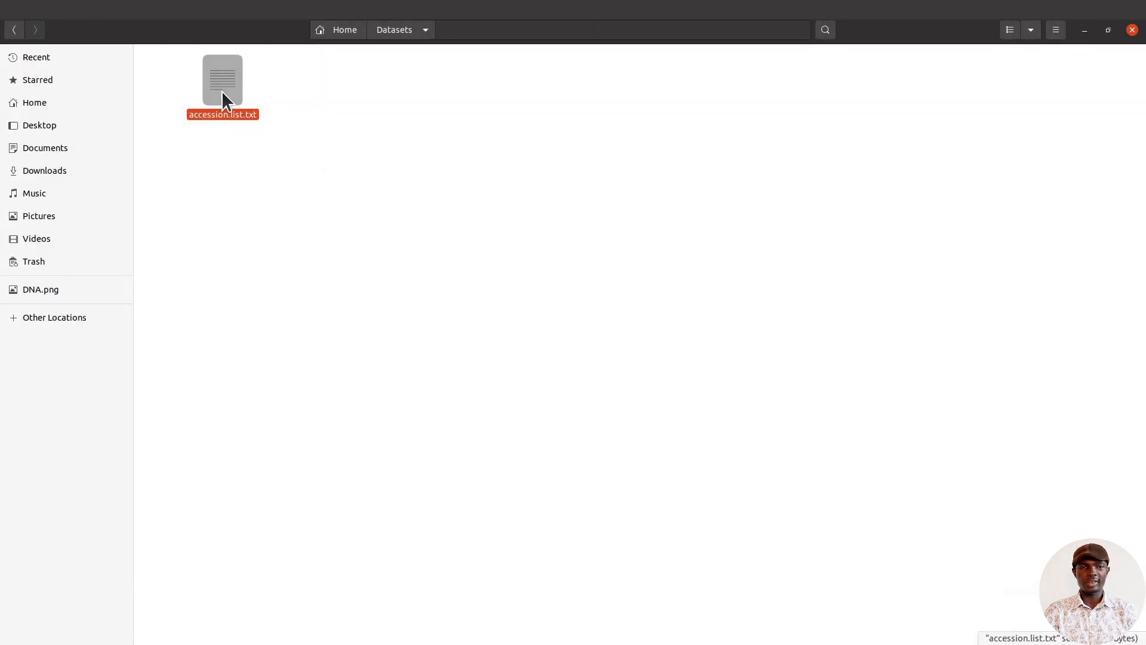
{"action": "left_click", "coordinate": [348, 146]}
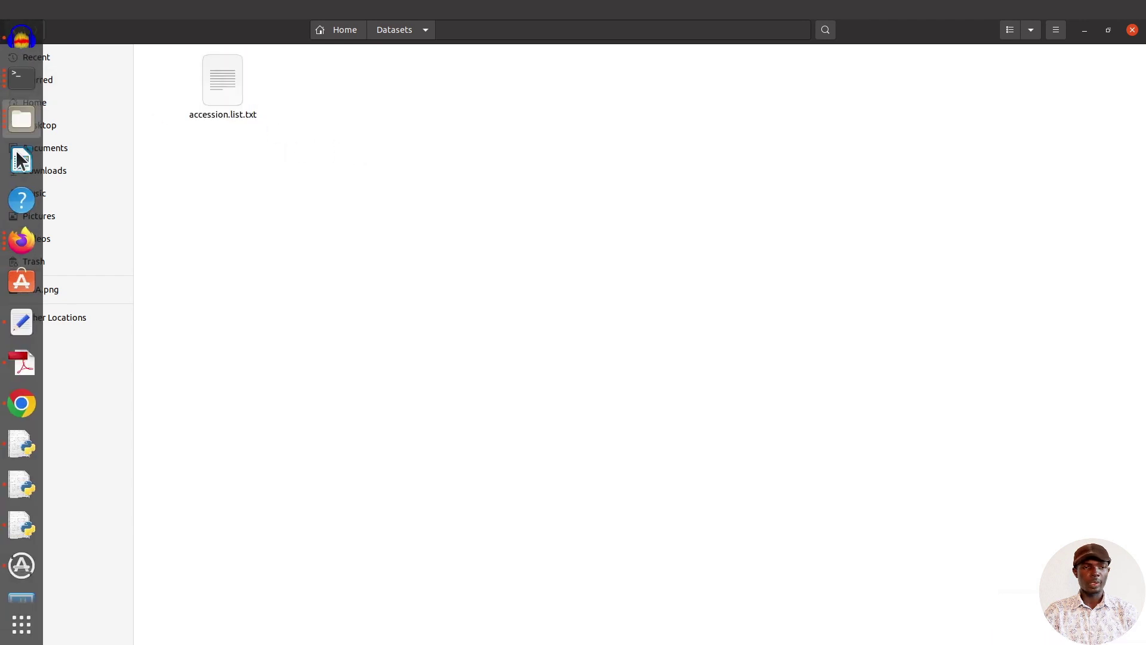
{"action": "left_click", "coordinate": [20, 238]}
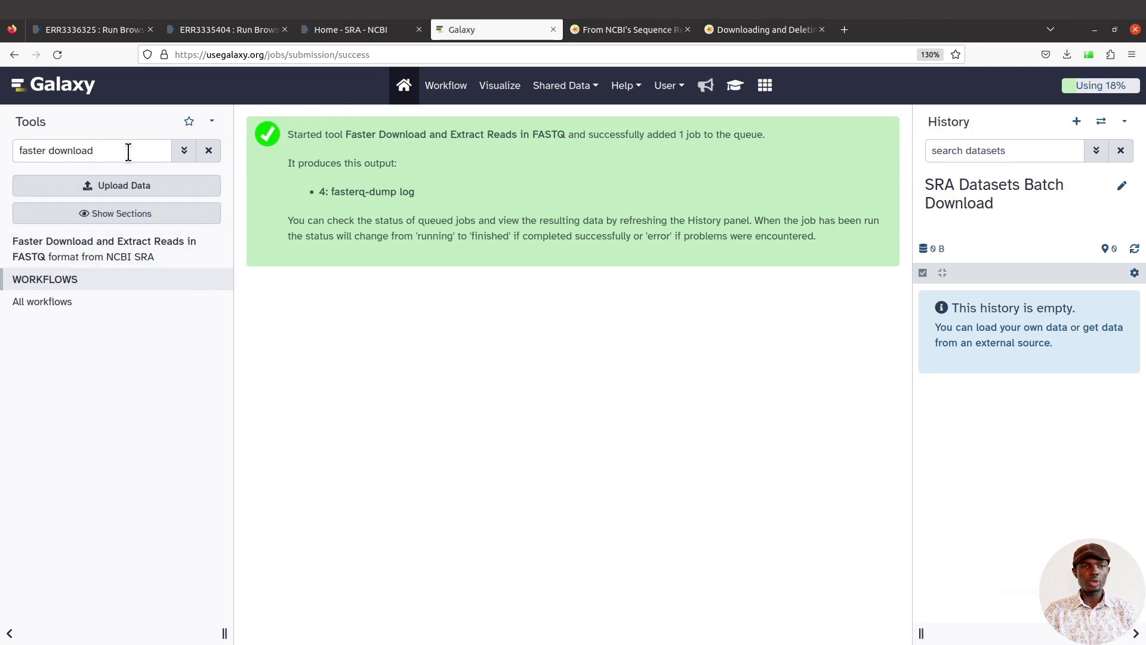
Add accession.list.txt from the local Datasets folder to the Galaxy upload queue.
{"action": "left_click", "coordinate": [128, 192]}
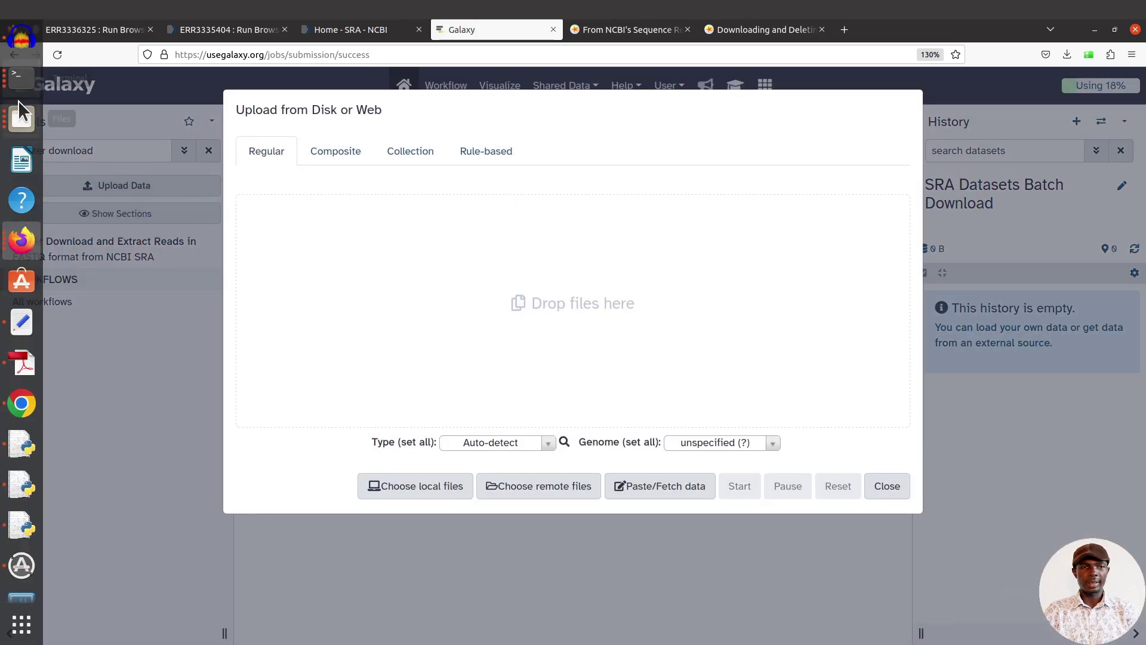
{"action": "left_click", "coordinate": [21, 113]}
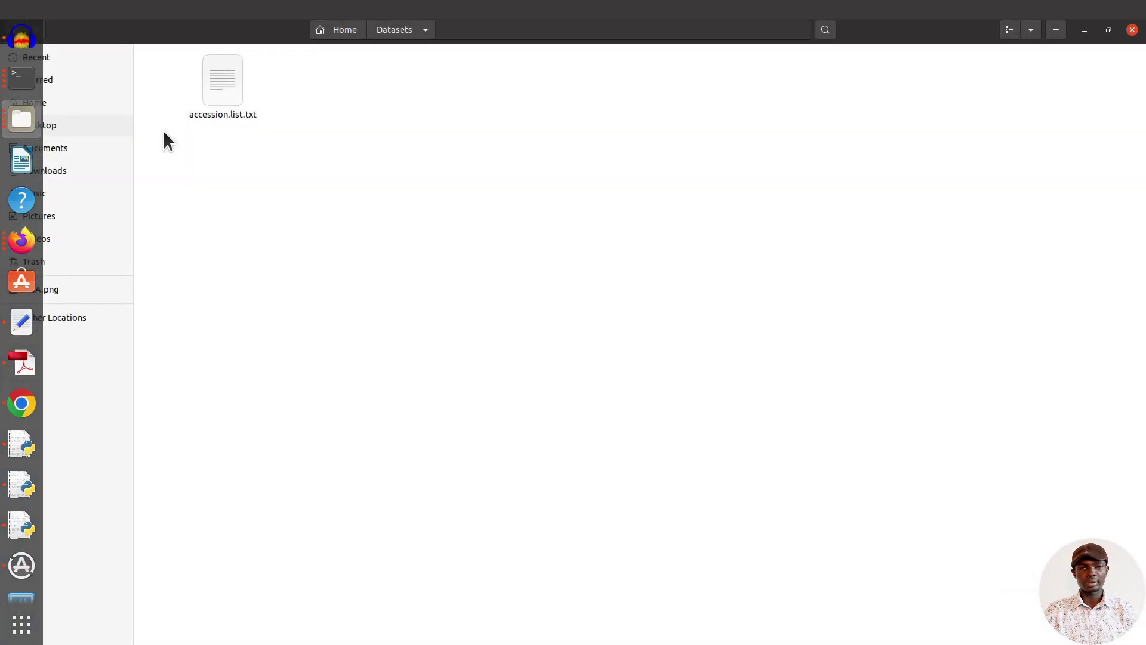
{"action": "left_click", "coordinate": [222, 83]}
{"action": "key", "text": "super+Down"}
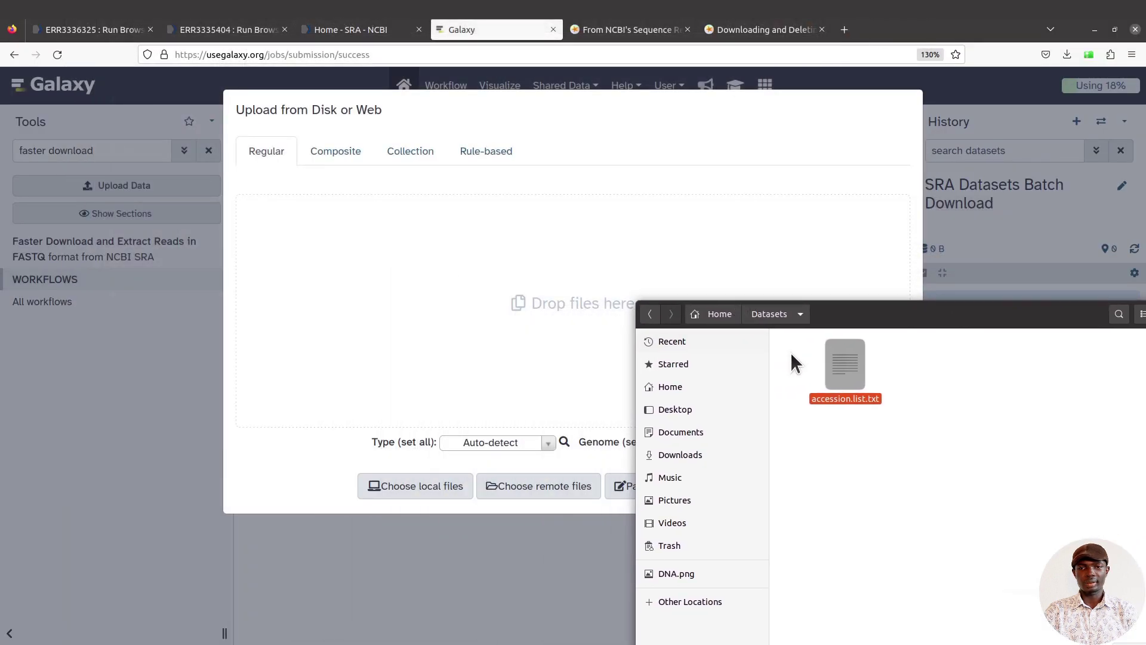
{"action": "left_click_drag", "start_coordinate": [844, 386], "coordinate": [503, 262]}
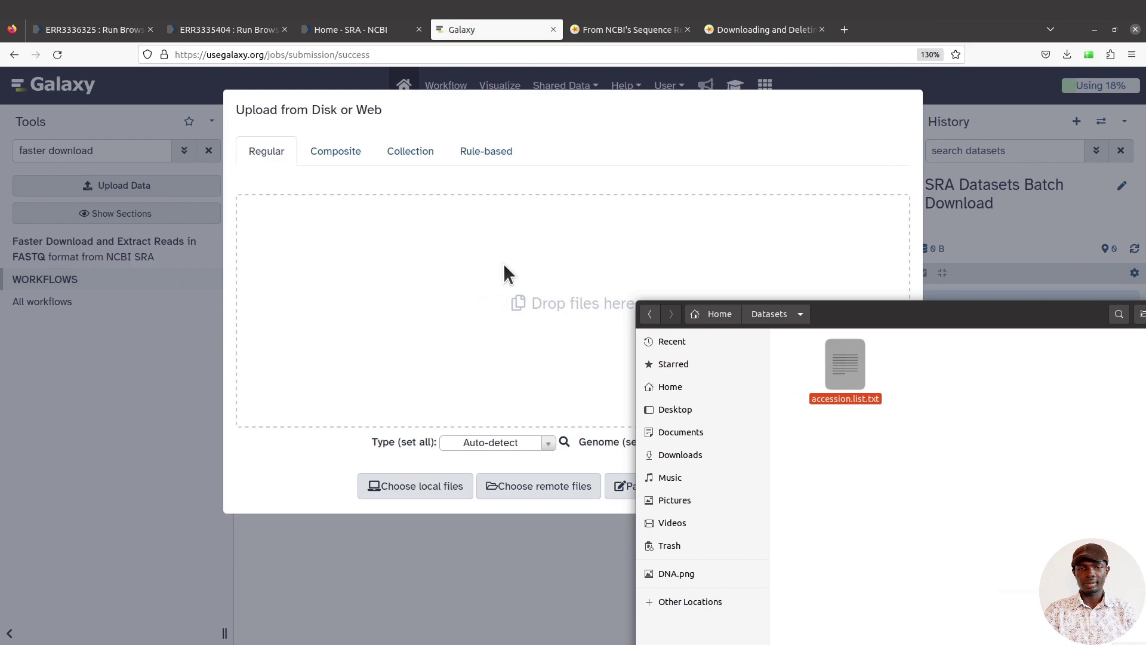
{"action": "left_click", "coordinate": [502, 323]}
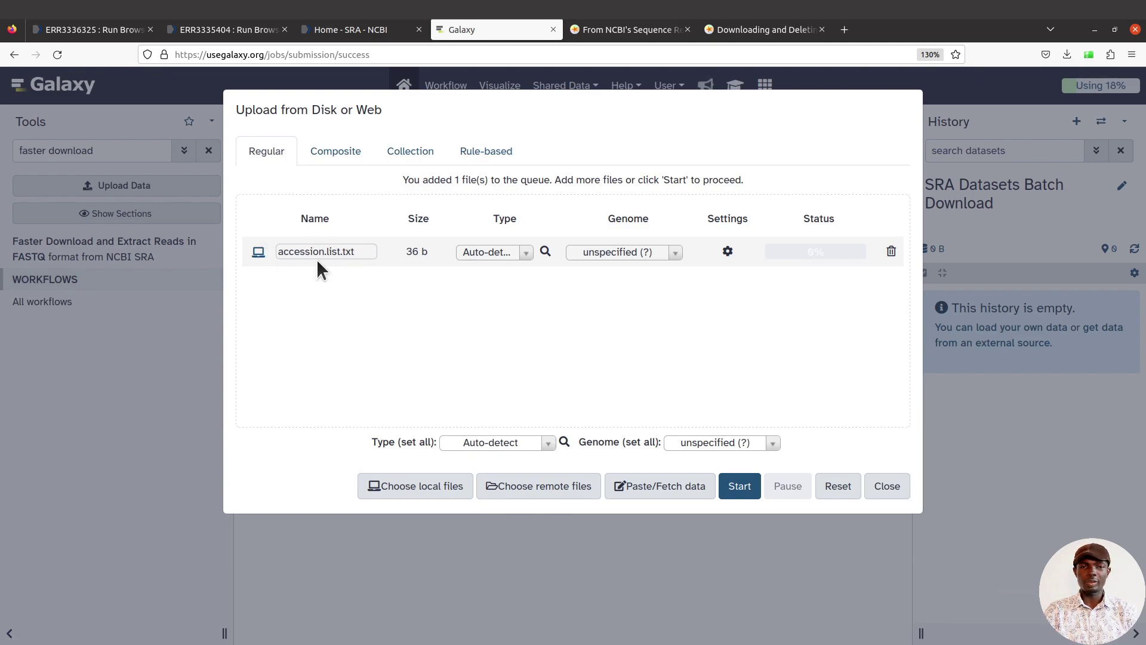
Upload the queued accession.list.txt and check the dataset's preview in the history.
{"action": "left_click", "coordinate": [740, 488]}
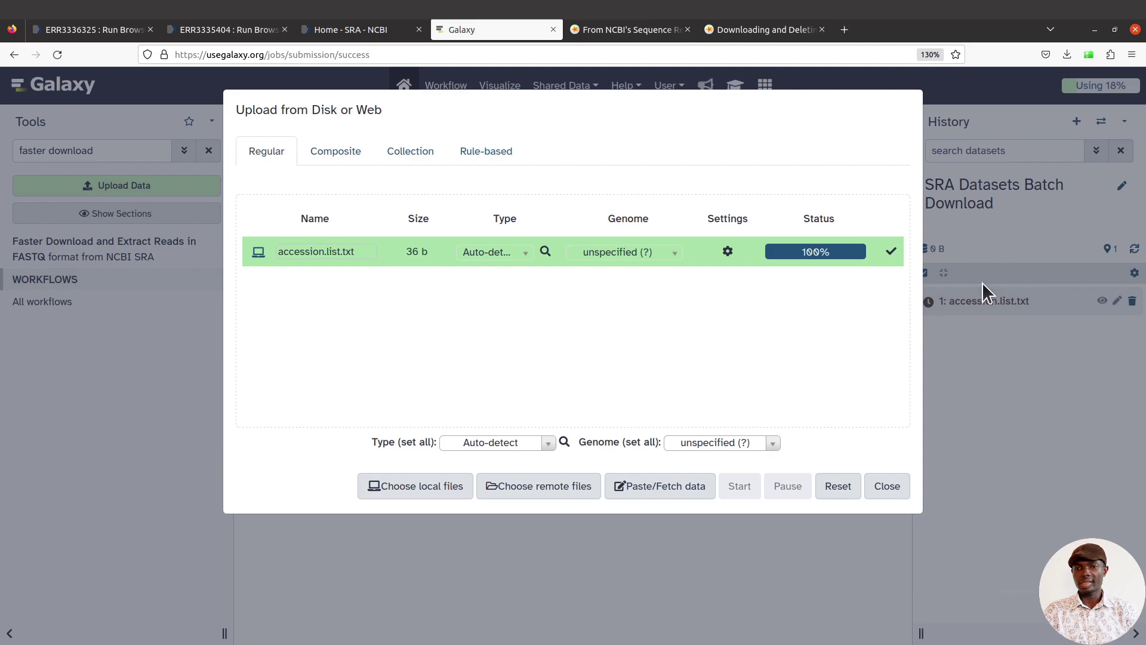
{"action": "left_click", "coordinate": [889, 486]}
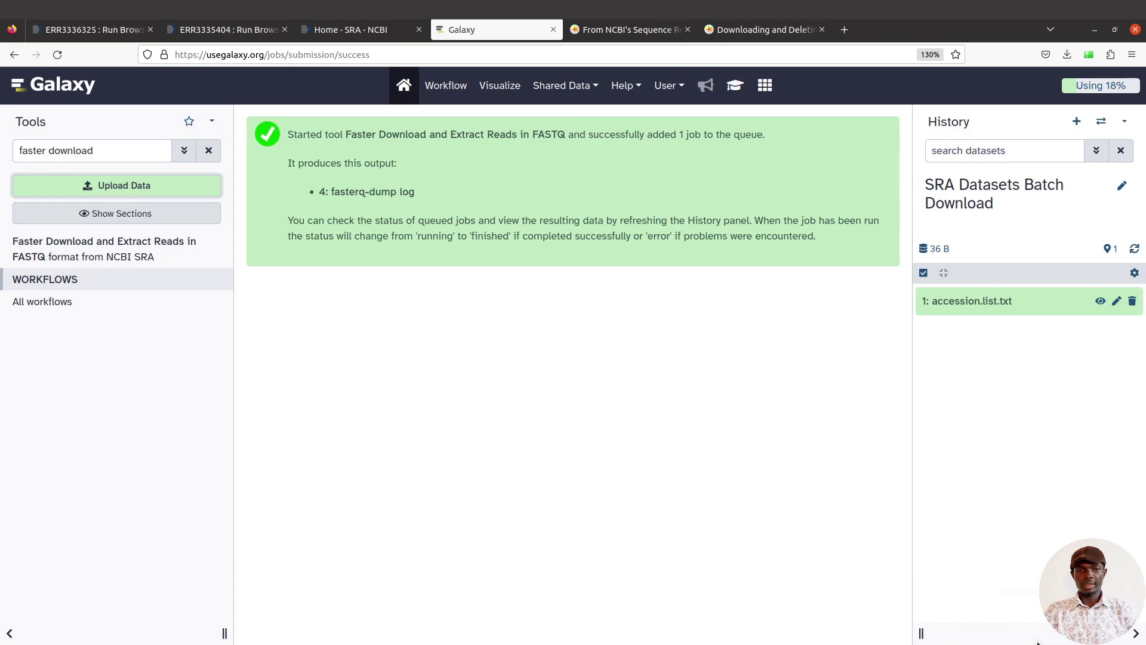
{"action": "left_click", "coordinate": [1021, 302]}
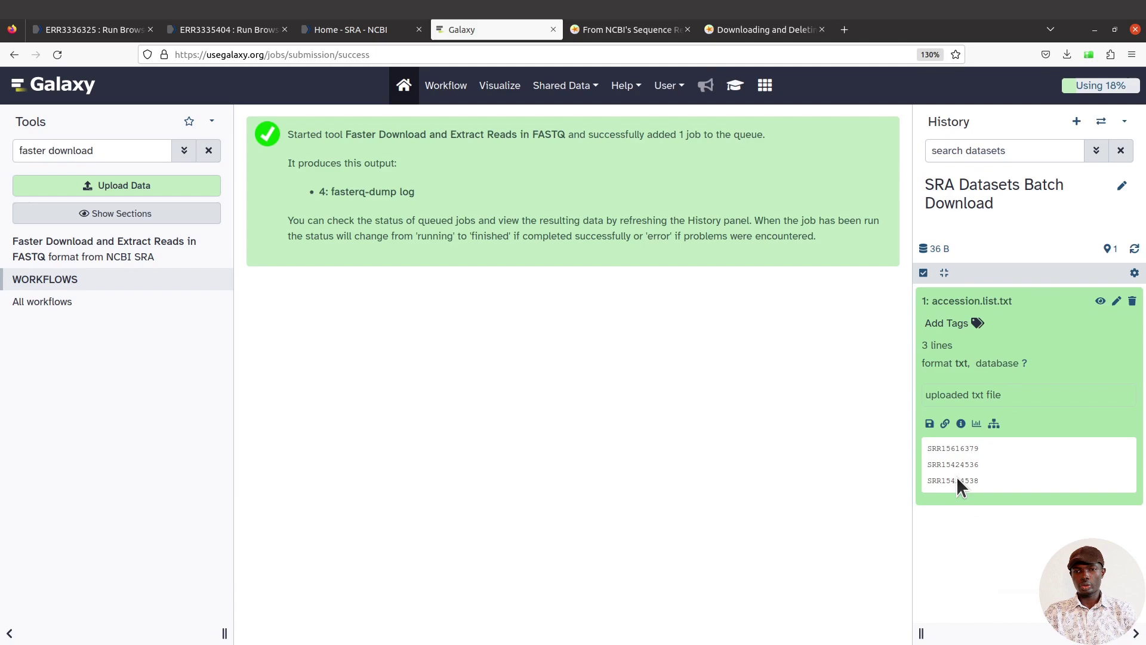
{"action": "left_click", "coordinate": [1037, 303]}
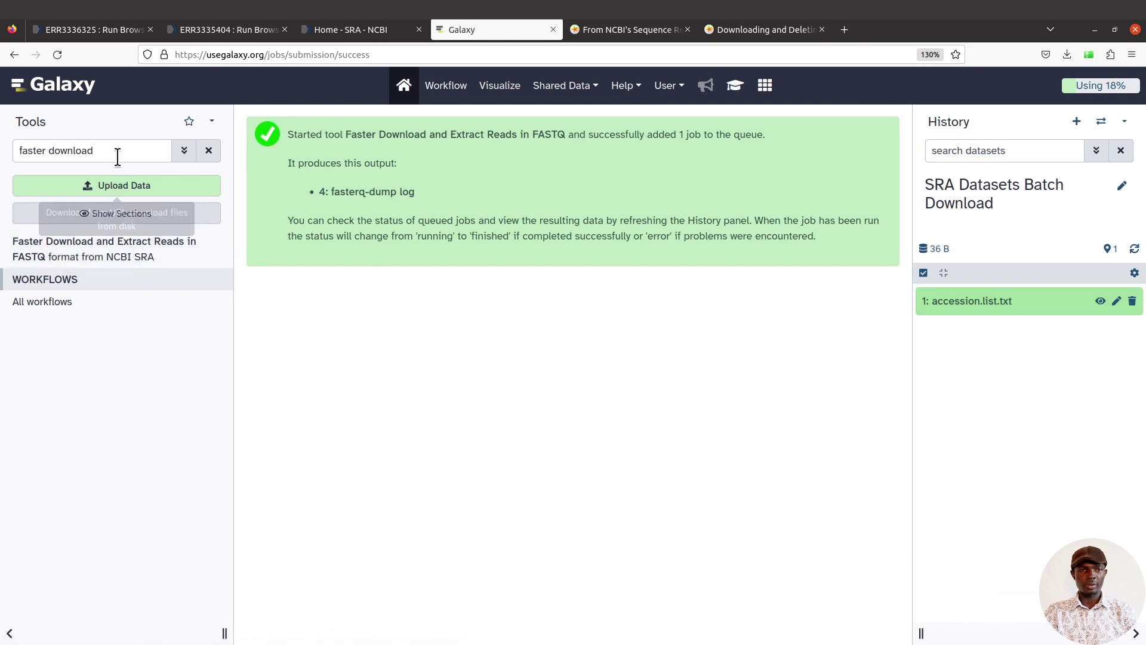
Search the Galaxy tools for "sra".
{"action": "left_click_drag", "start_coordinate": [115, 152], "coordinate": [37, 159]}
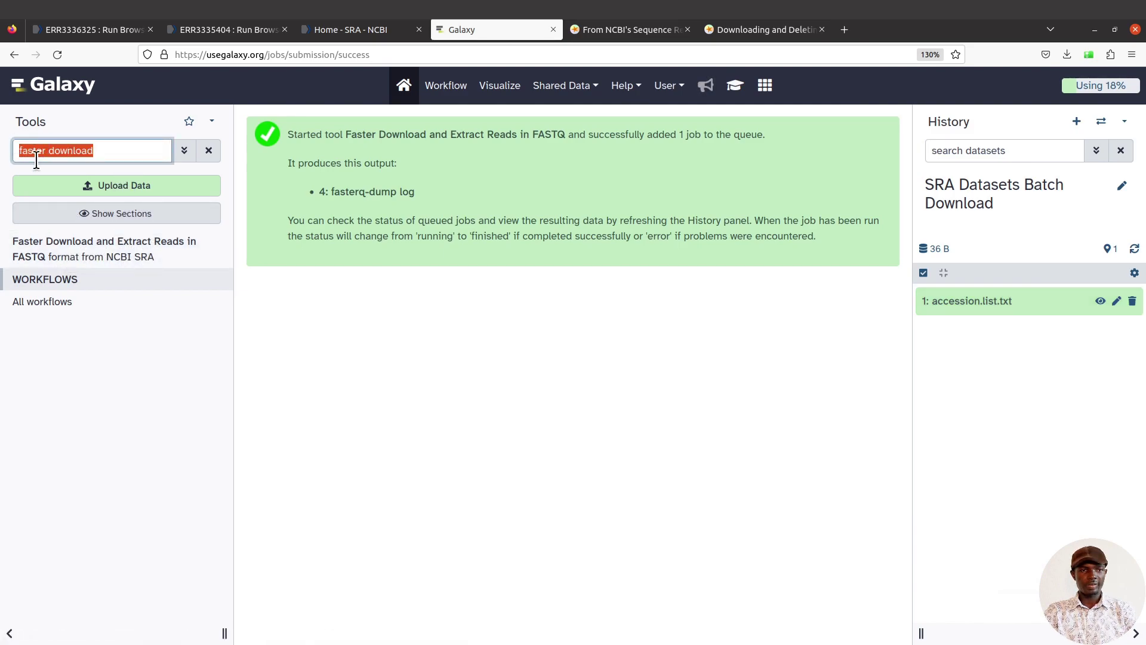
{"action": "key", "text": "BackSpace"}
{"action": "type", "text": "s"}
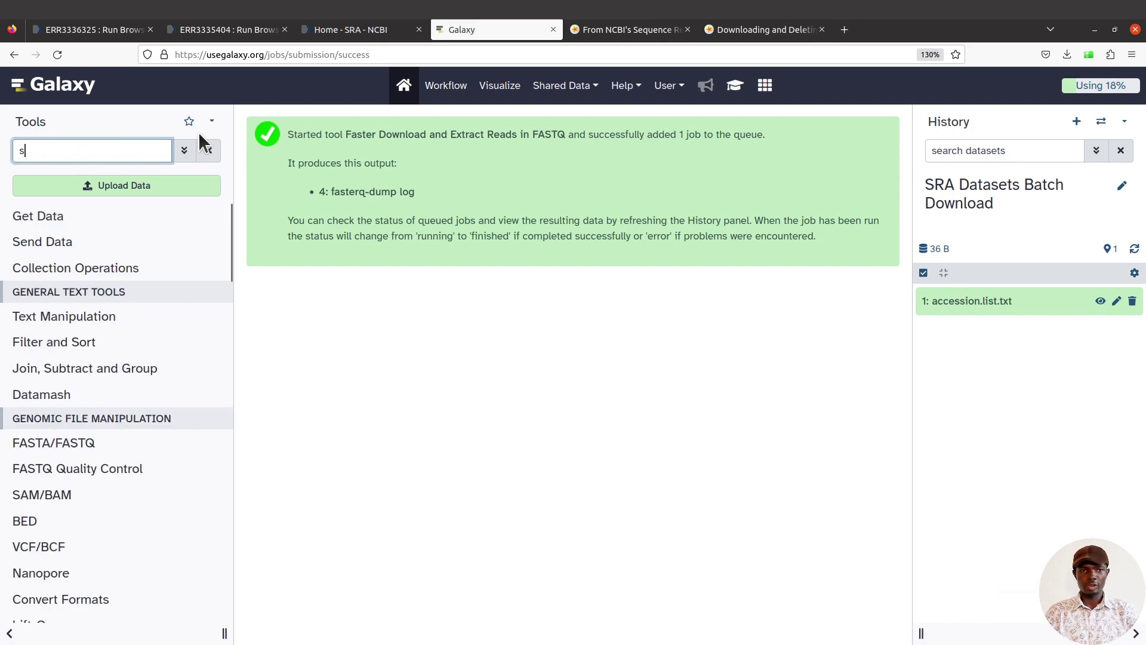
{"action": "type", "text": "ra"}
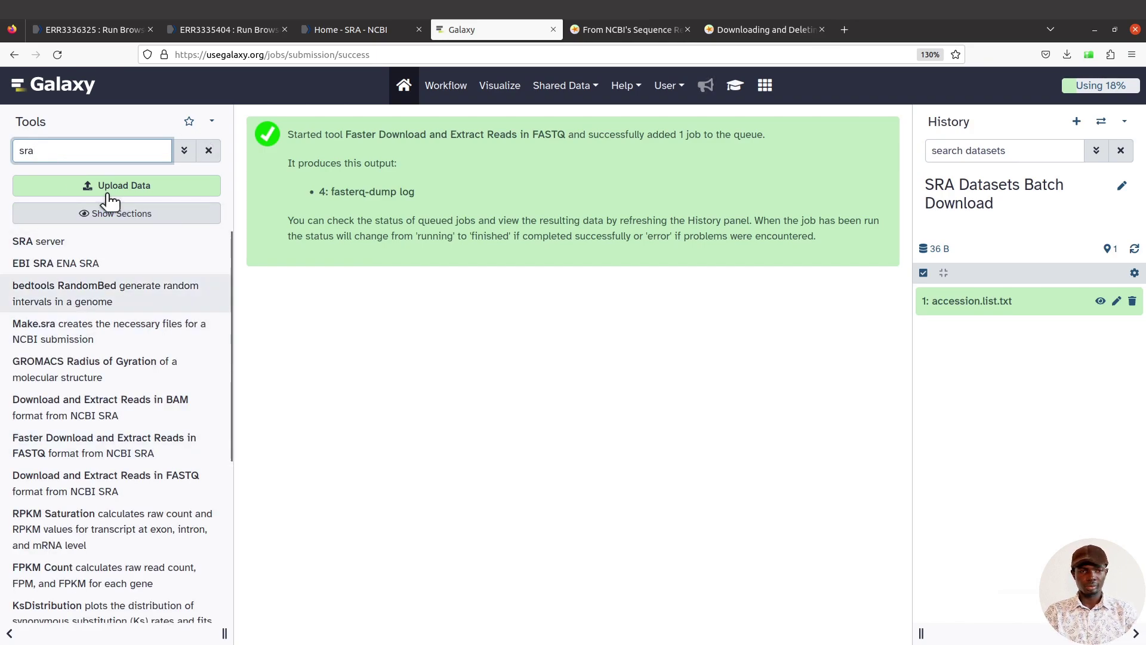
Search the Galaxy tools for "faster down" and open Faster Download and Extract Reads in FASTQ.
{"action": "key", "text": "BackSpace"}
{"action": "key", "text": "BackSpace"}
{"action": "type", "text": "fas"}
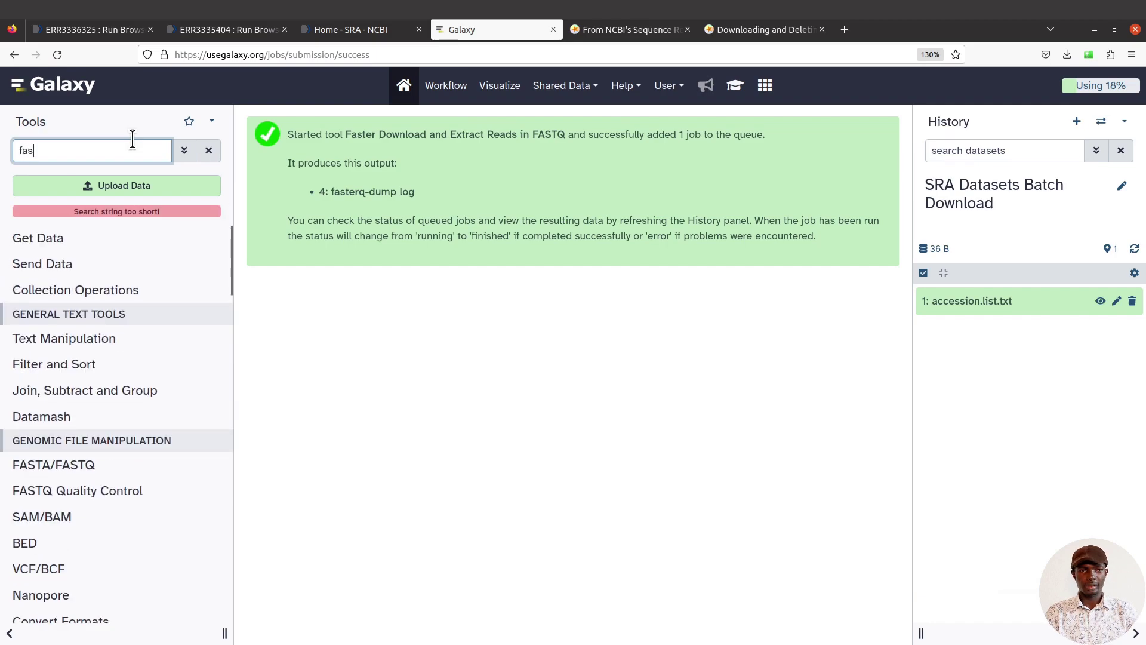
{"action": "type", "text": "ter down"}
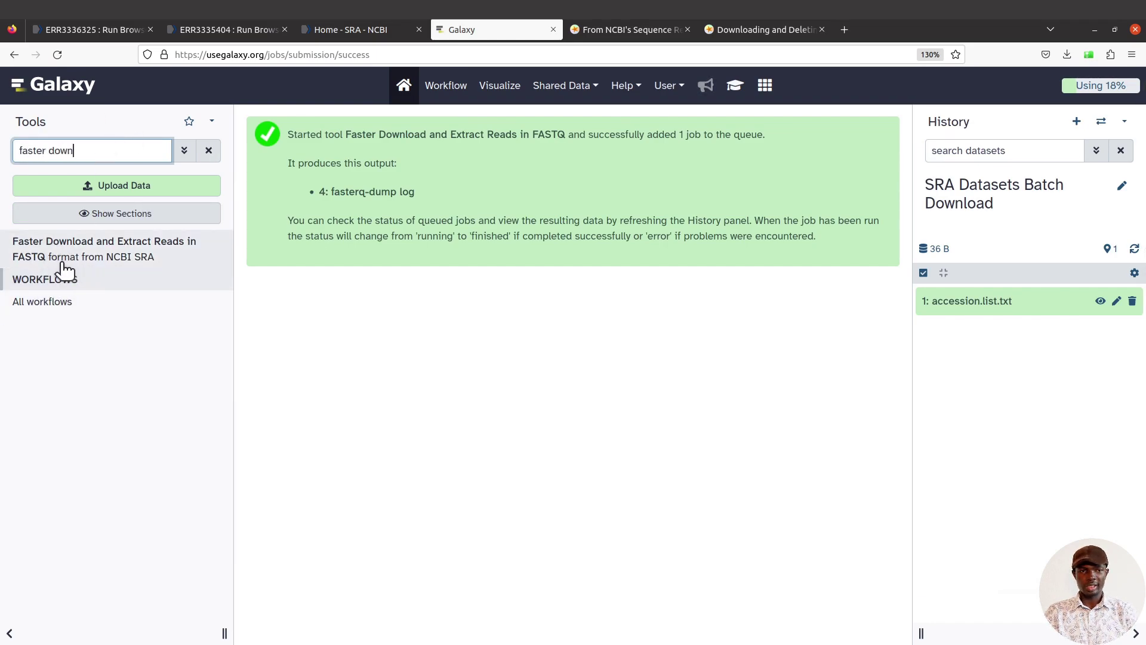
{"action": "left_click", "coordinate": [90, 258]}
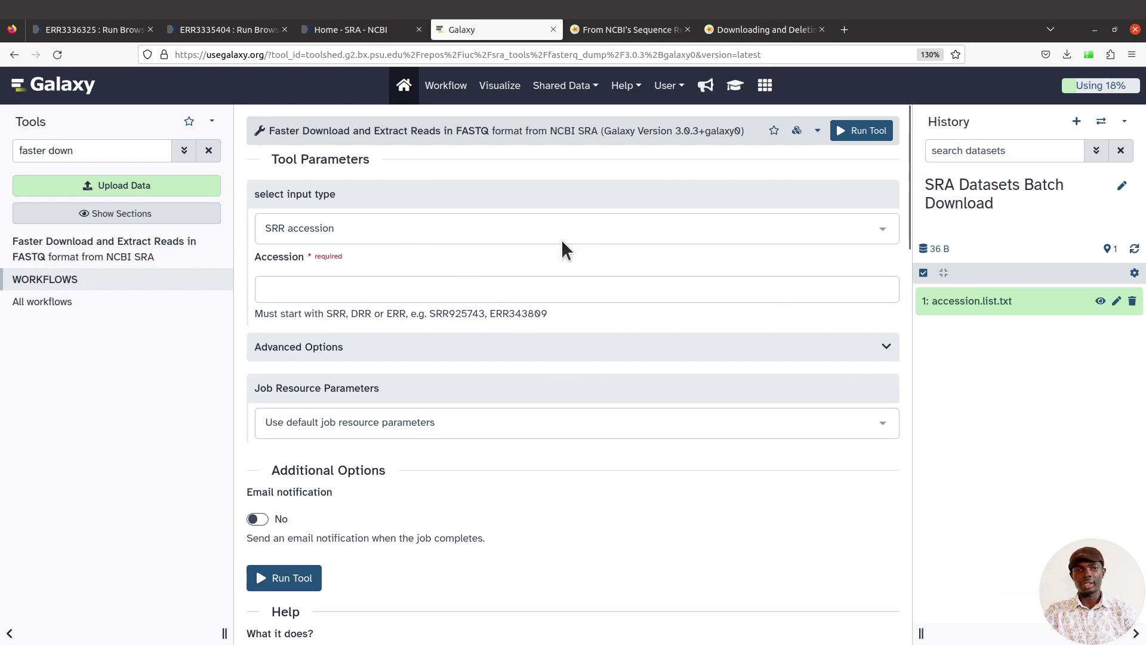
Set the input type to "List of SRA accession, one per line" with accession.list.txt as the SRA accession list.
{"action": "left_click", "coordinate": [385, 229]}
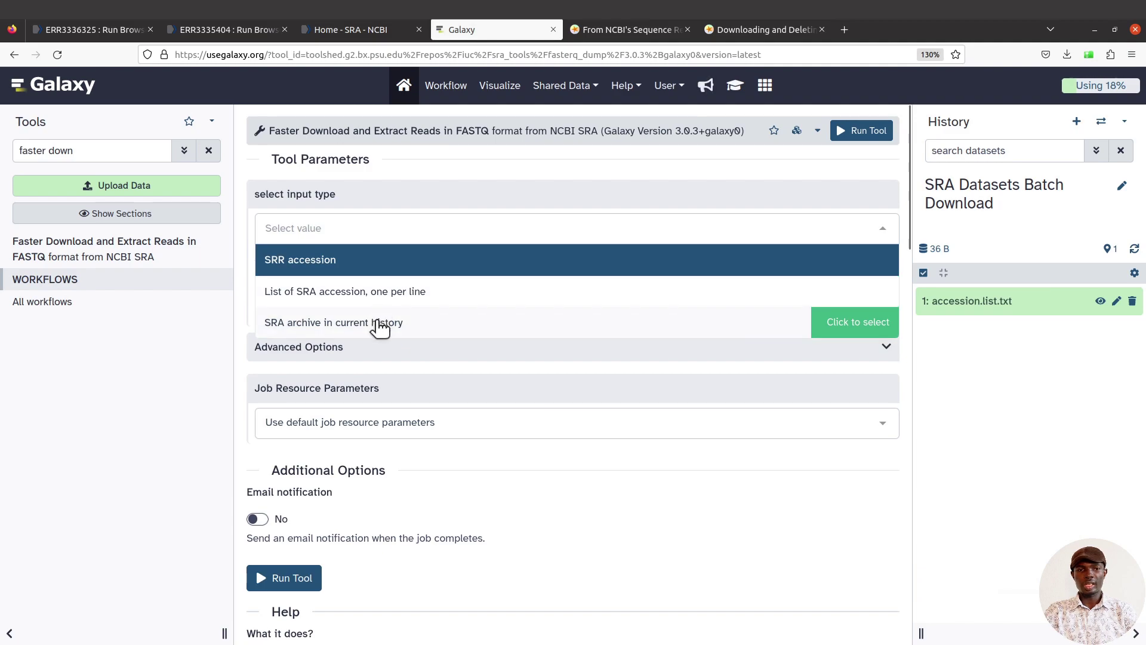
{"action": "left_click", "coordinate": [401, 327]}
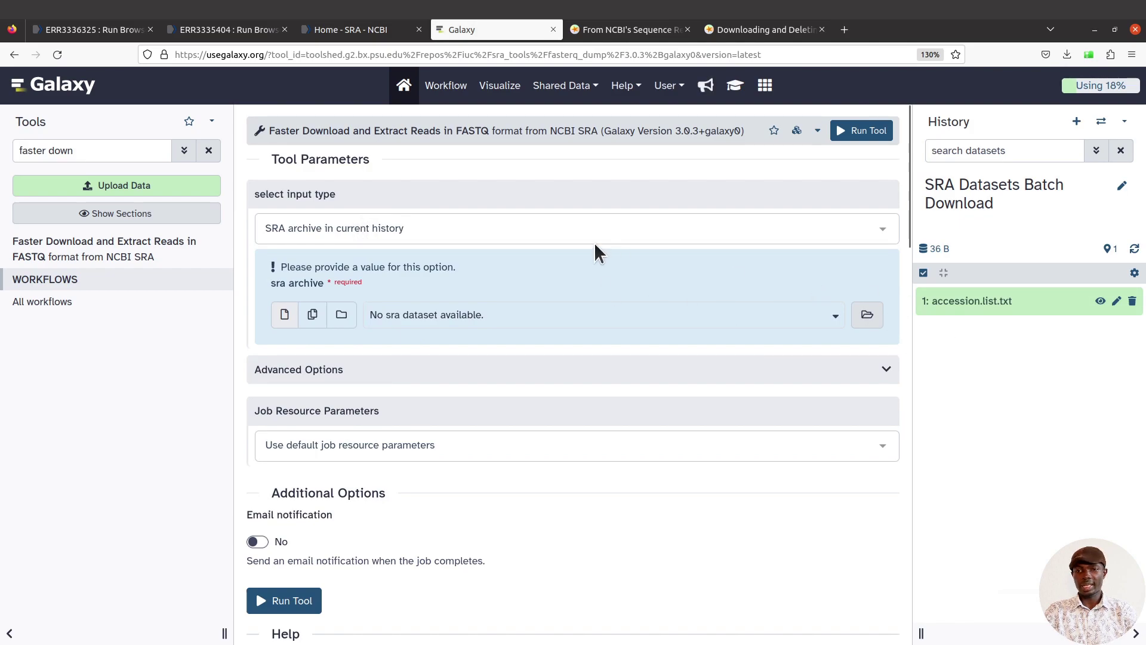
{"action": "left_click", "coordinate": [372, 229]}
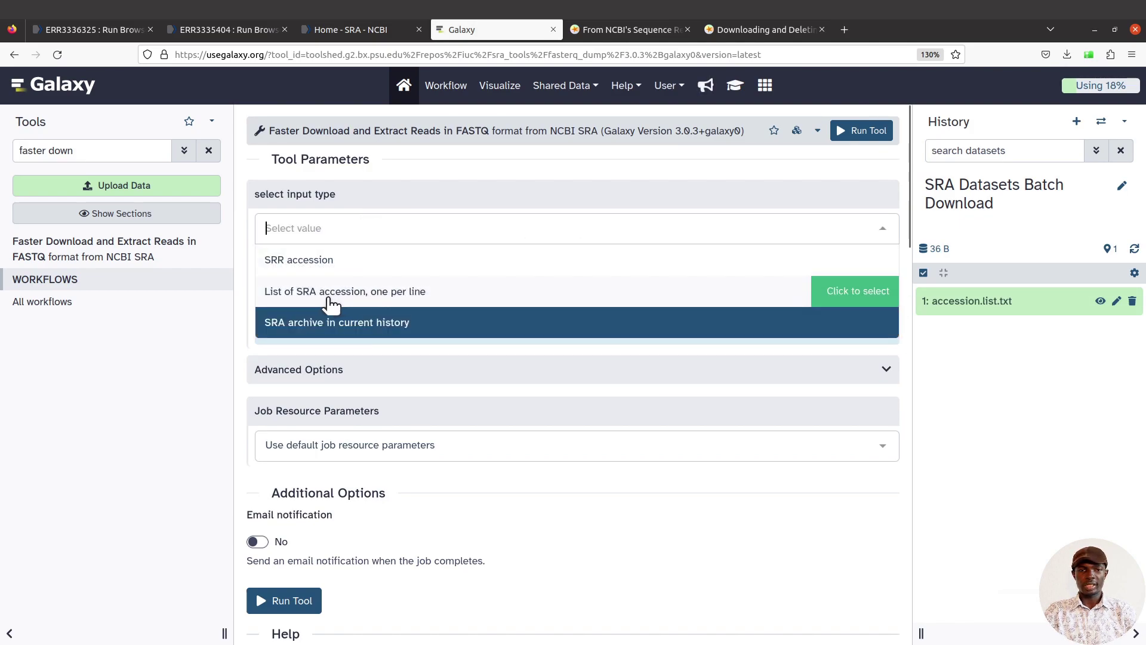
{"action": "left_click", "coordinate": [366, 296]}
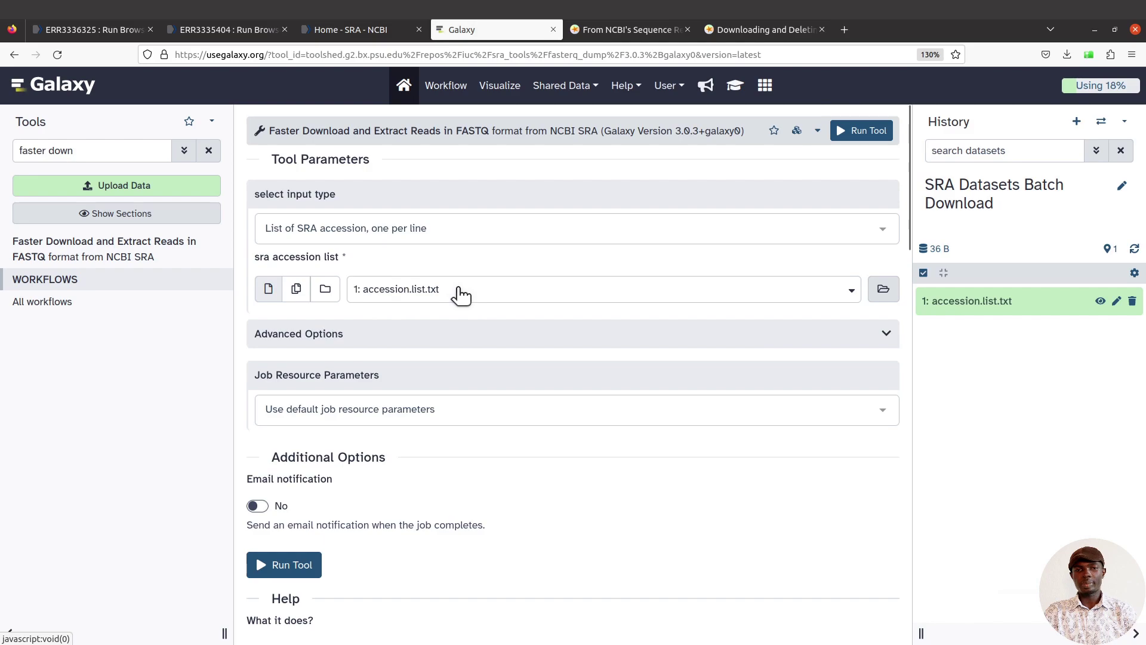
{"action": "left_click", "coordinate": [469, 294]}
{"action": "left_click", "coordinate": [472, 292]}
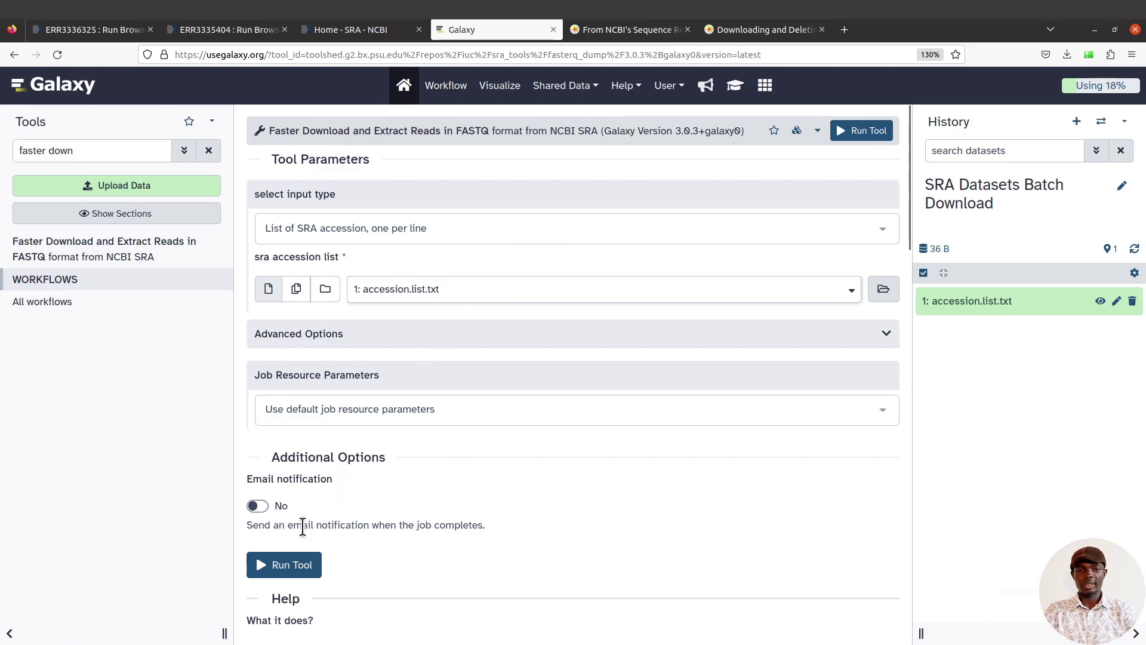
Run Faster Download and Extract Reads in FASTQ on accession.list.txt with the default job resource parameters.
{"action": "left_click", "coordinate": [281, 570]}
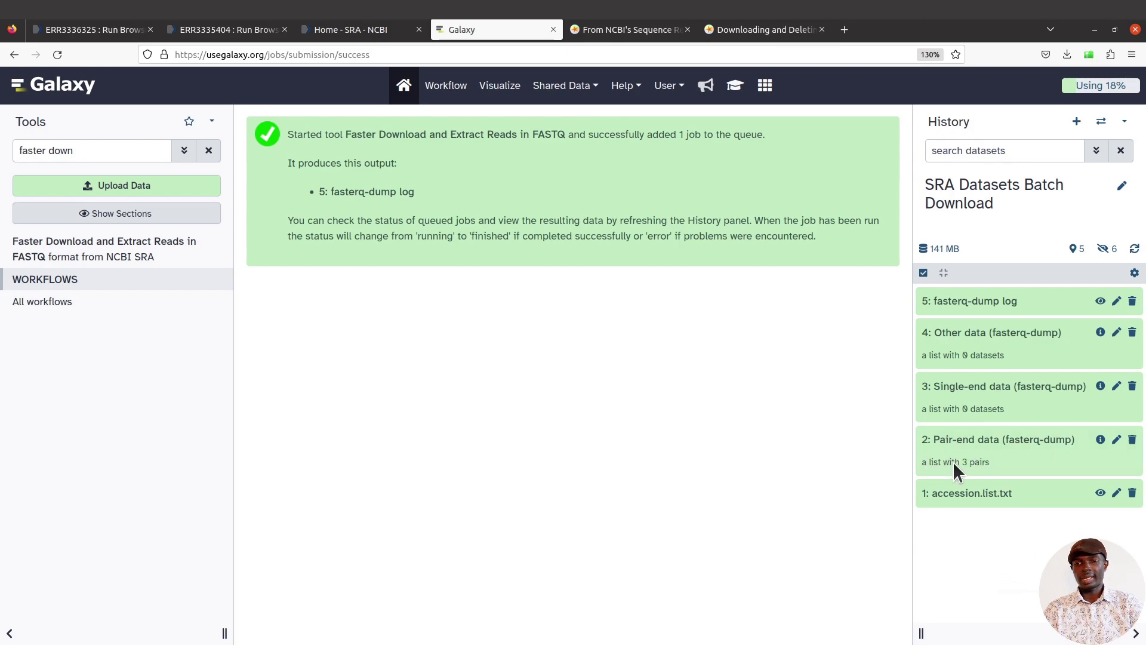
Examine the Pair-end data collection with its SRR15424536 pair and the Single-end data collection, returning to the history after each.
{"action": "left_click", "coordinate": [934, 442]}
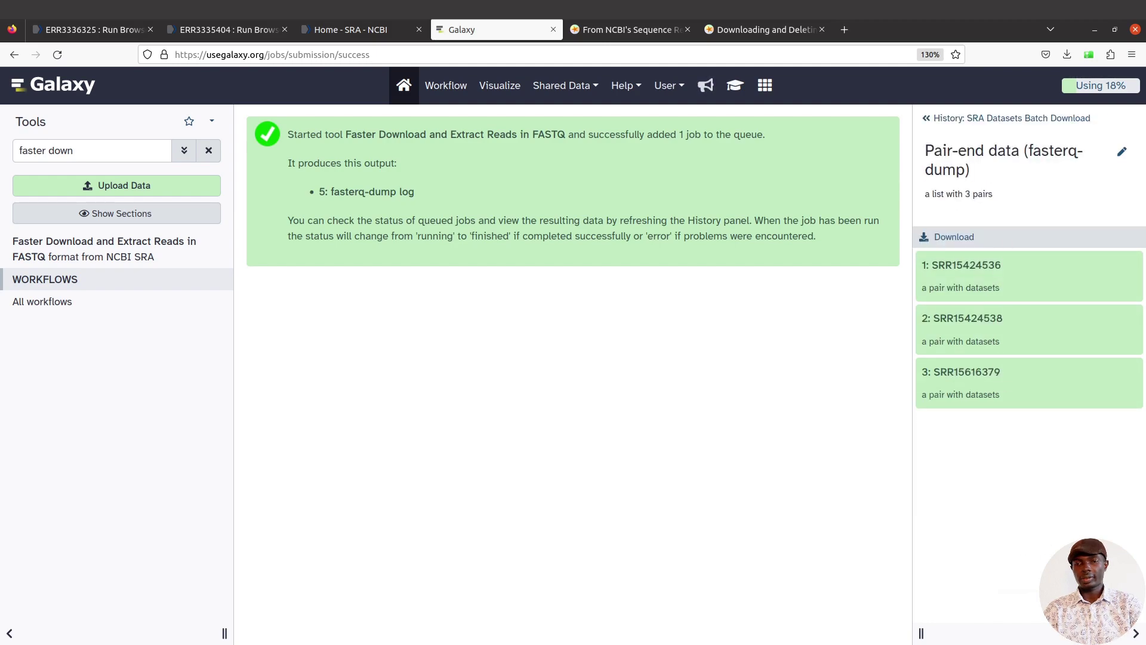
{"action": "left_click", "coordinate": [1027, 268]}
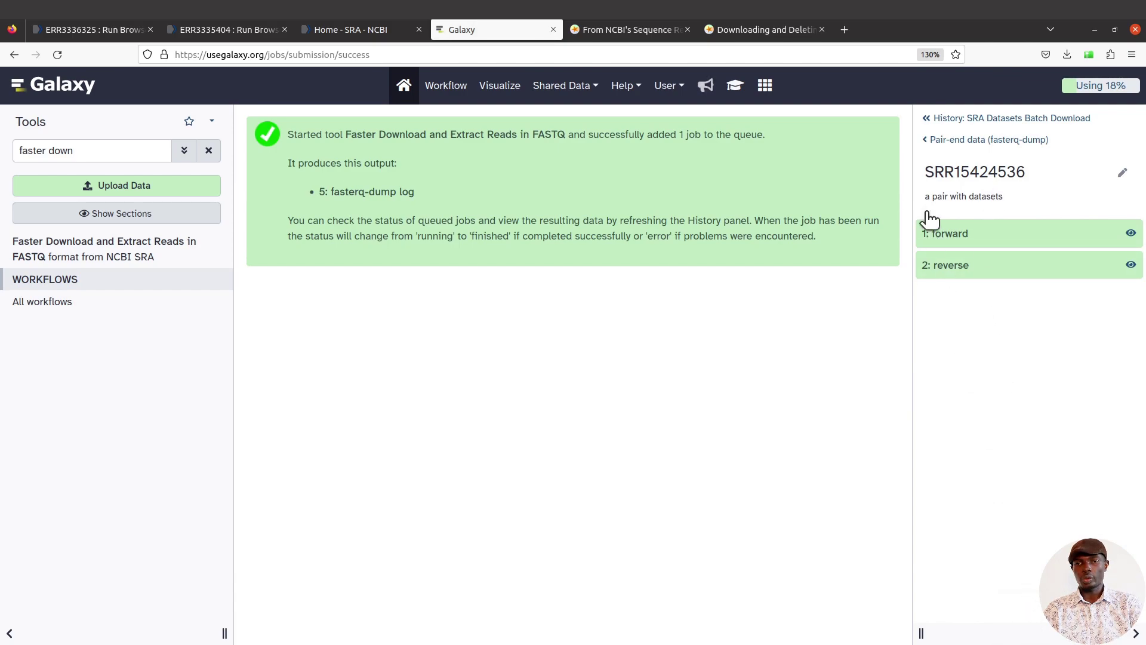
{"action": "left_click", "coordinate": [934, 122]}
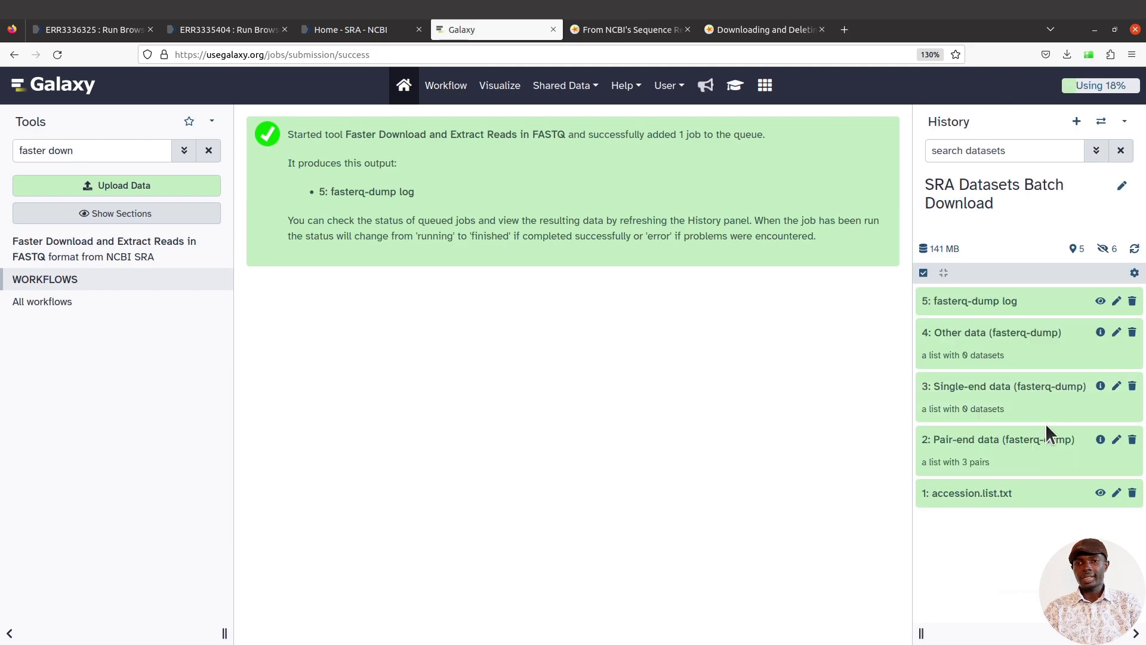
{"action": "left_click", "coordinate": [1024, 399]}
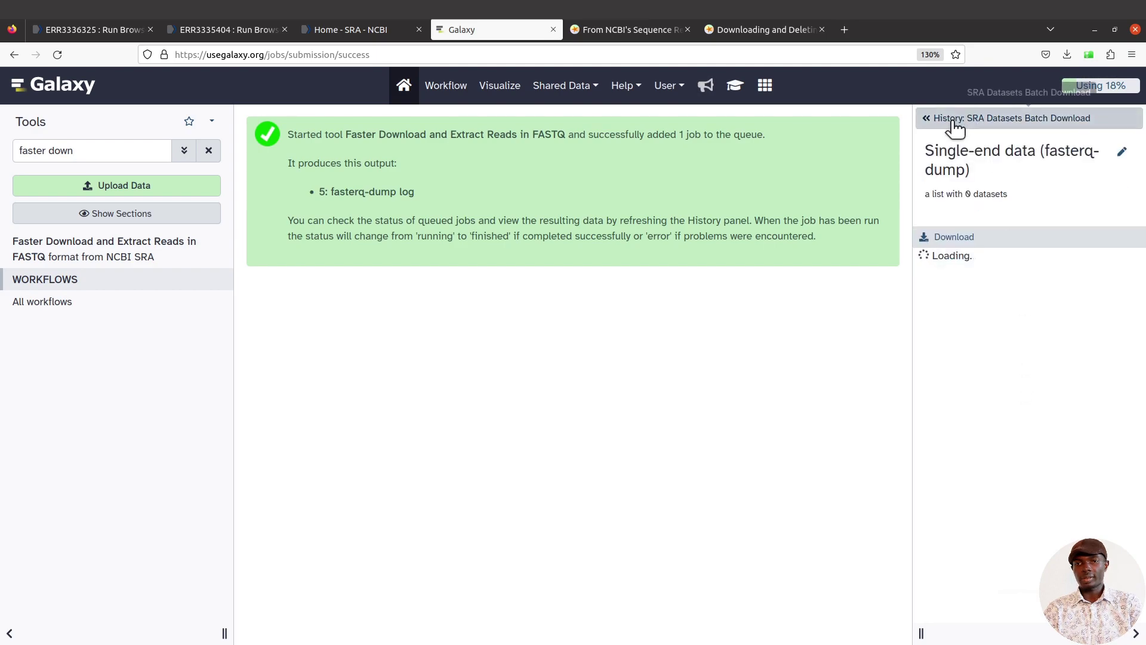
{"action": "left_click", "coordinate": [1009, 118]}
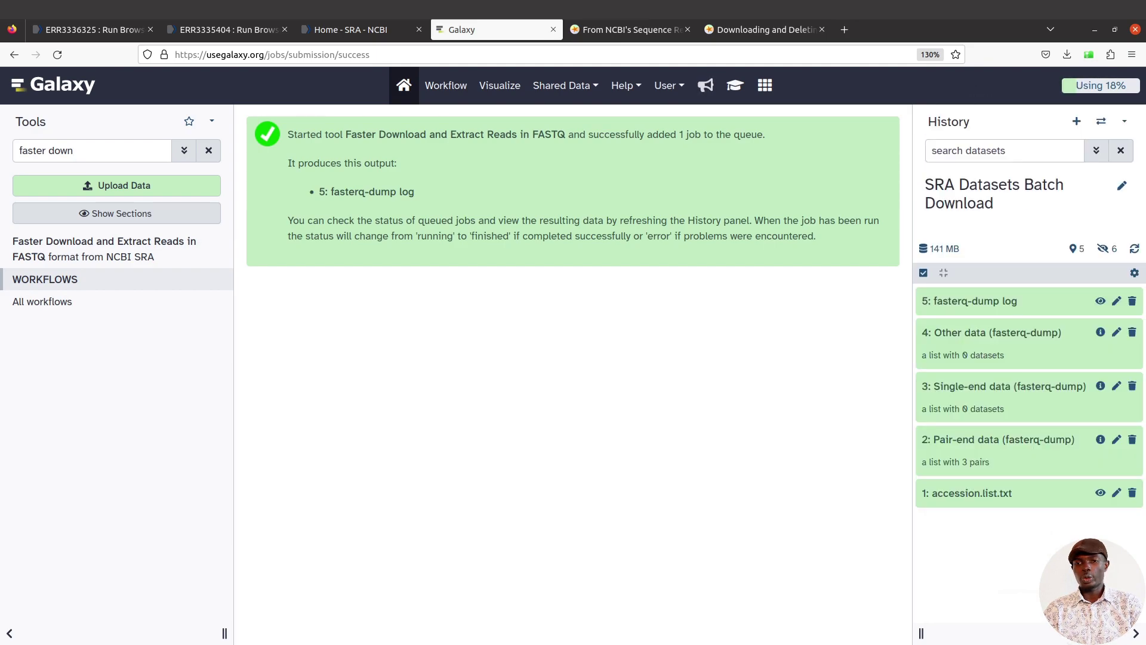